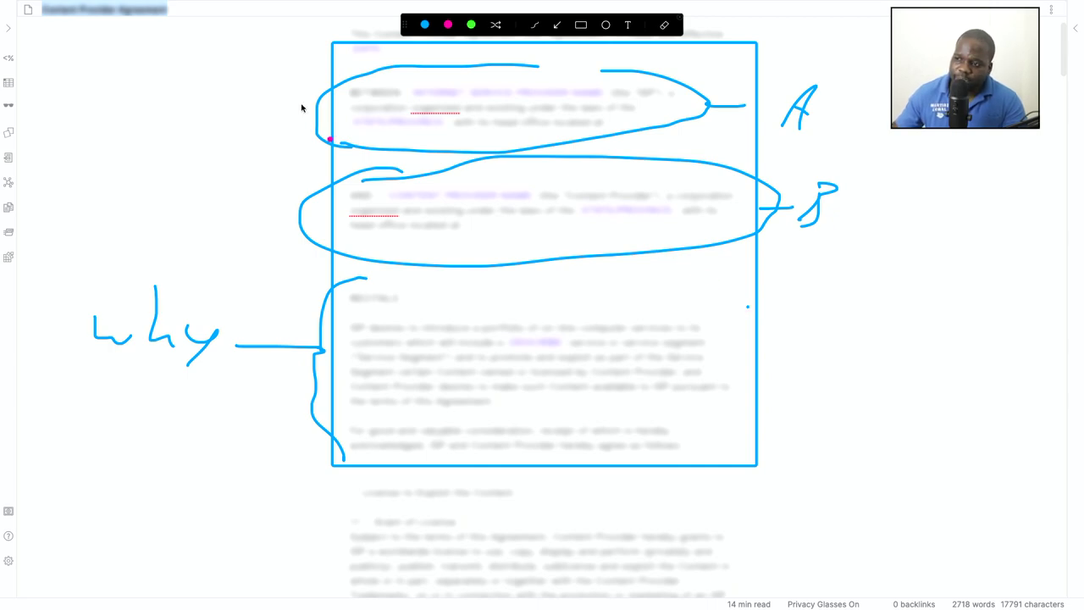
# Draw a pink capital 'I' with its top and bottom bars in the left margin.
pyautogui.moveTo(174, 61); pyautogui.dragTo(167, 111)
pyautogui.moveTo(136, 65); pyautogui.dragTo(212, 63)
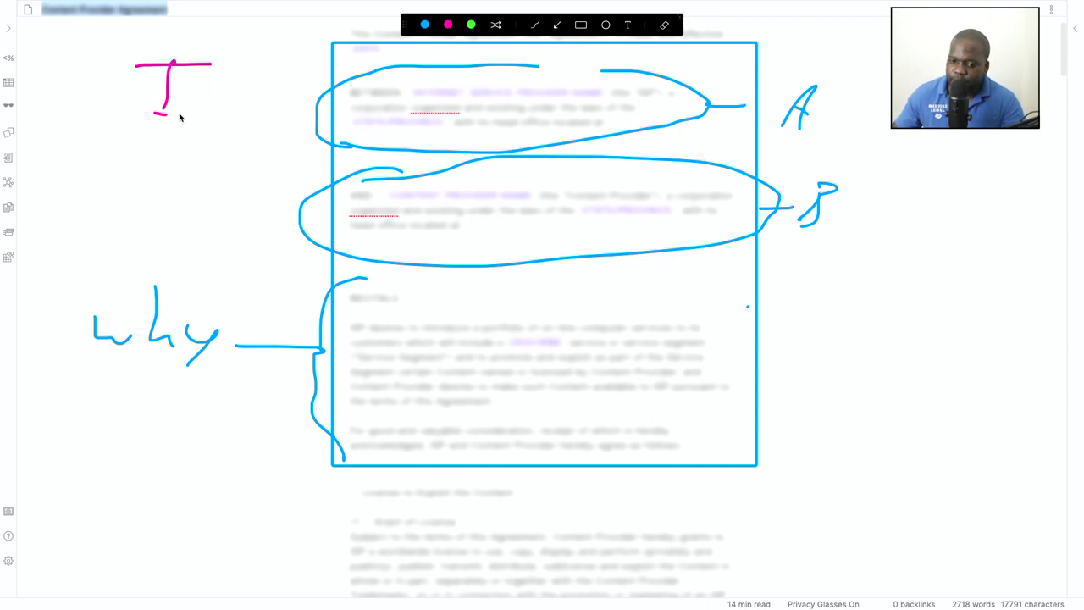
pyautogui.moveTo(154, 114); pyautogui.dragTo(227, 109)
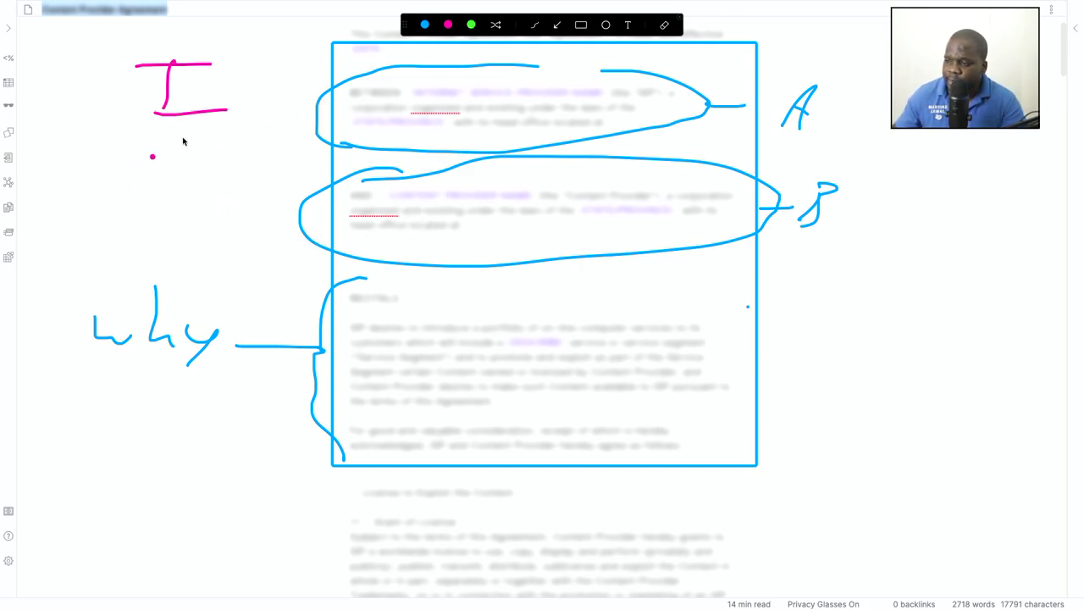
# Draw two stacked pink boxes beneath the 'I', each with a short side stroke.
pyautogui.moveTo(91, 142)
pyautogui.mouseDown()
pyautogui.moveTo(229, 190)
pyautogui.moveTo(193, 129)
pyautogui.moveTo(76, 127)
pyautogui.mouseUp()
pyautogui.moveTo(84, 232)
pyautogui.mouseDown()
pyautogui.moveTo(229, 228)
pyautogui.moveTo(100, 204)
pyautogui.mouseUp()
pyautogui.moveTo(212, 225); pyautogui.dragTo(258, 211)
pyautogui.moveTo(210, 160); pyautogui.dragTo(237, 157)
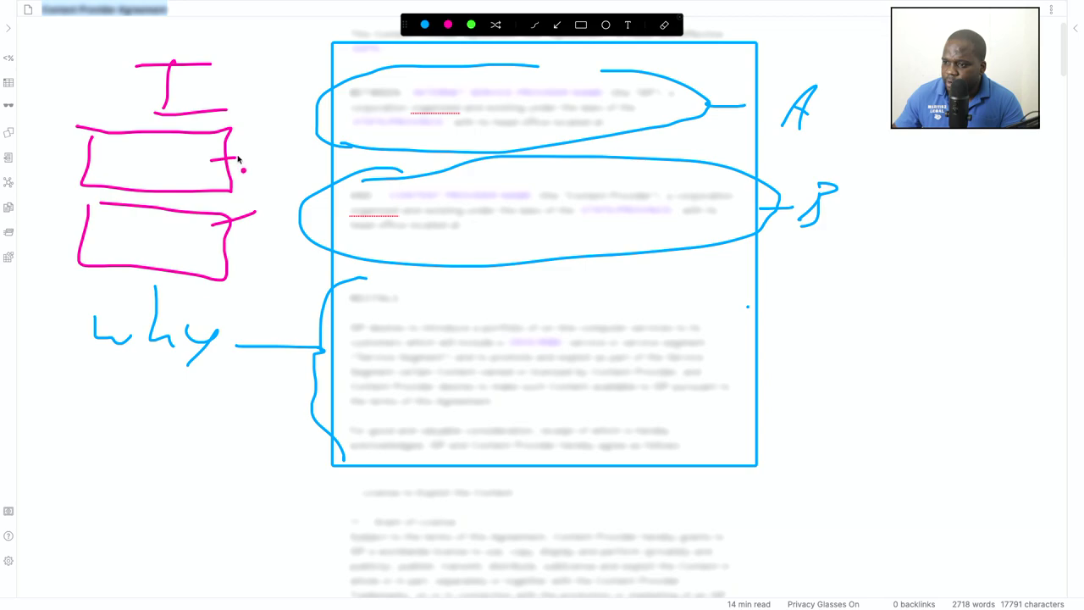